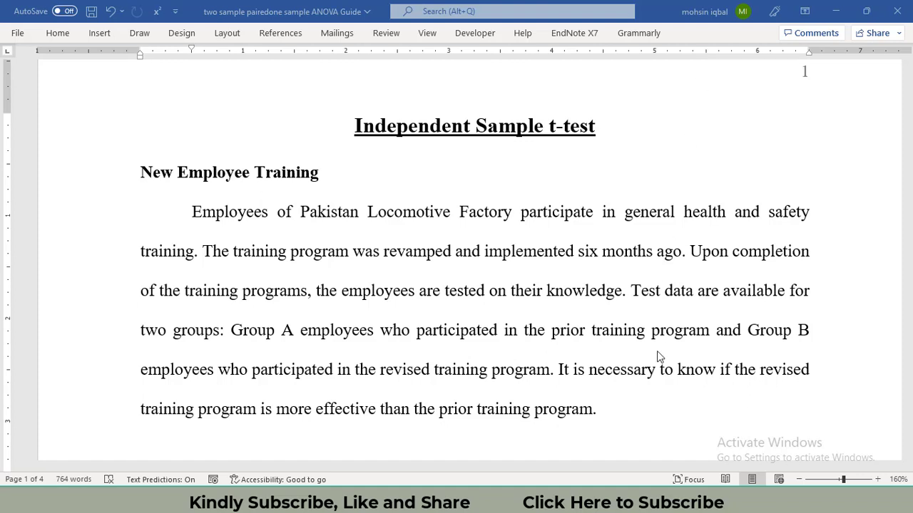
Switch to the Excel workbook and calculate the Group A sample variance in cell F4 with =VAR.S(A2:A63).
key("alt+Tab")
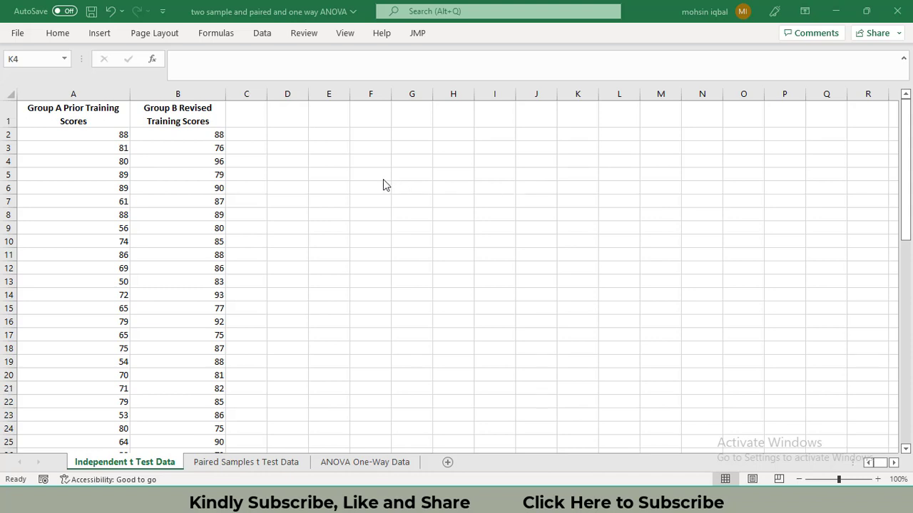
left_click(354, 164)
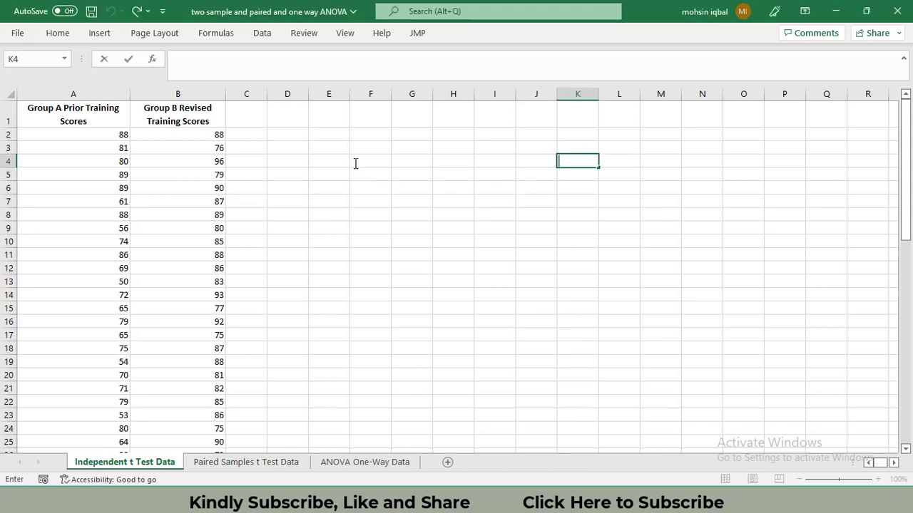
double_click(354, 163)
type("=")
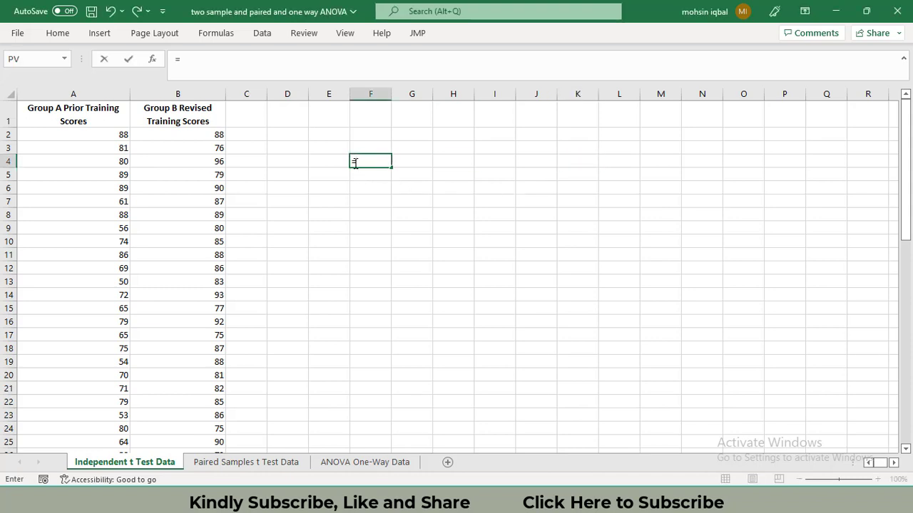
type("var")
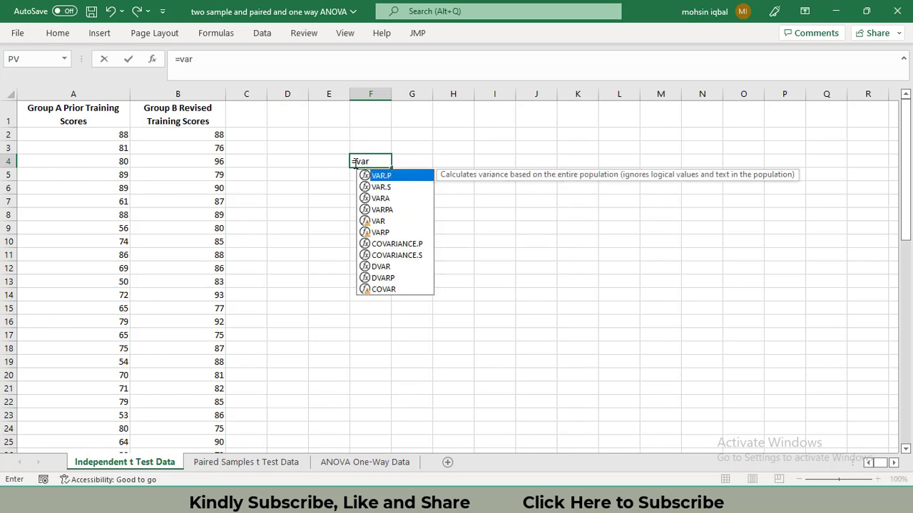
key("Down")
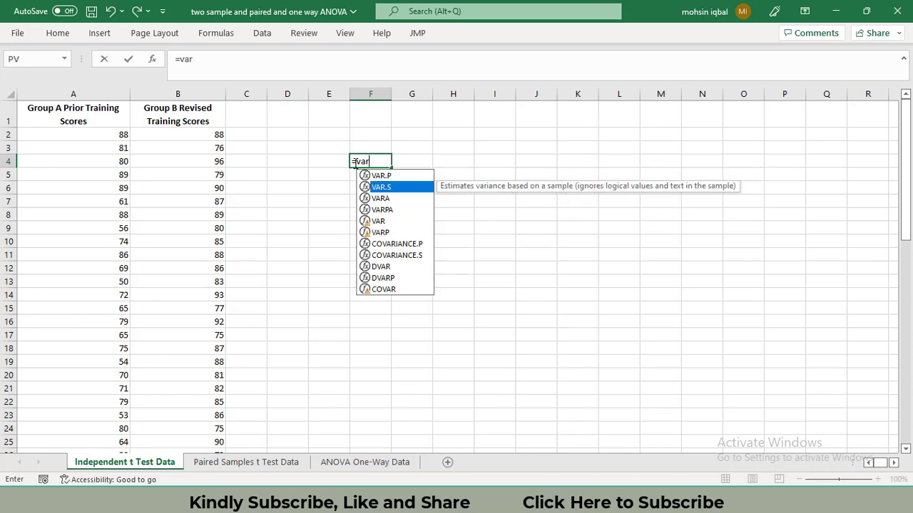
key("Tab")
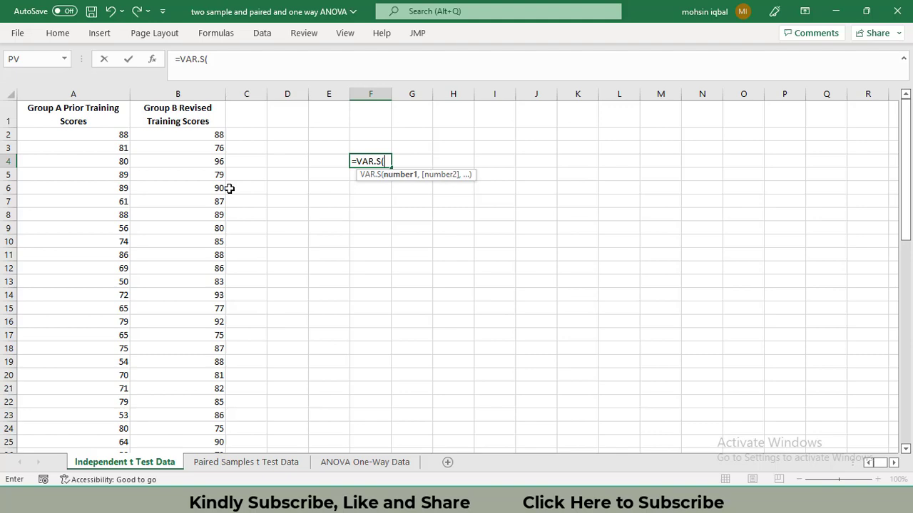
left_click_drag(110, 132, 113, 397)
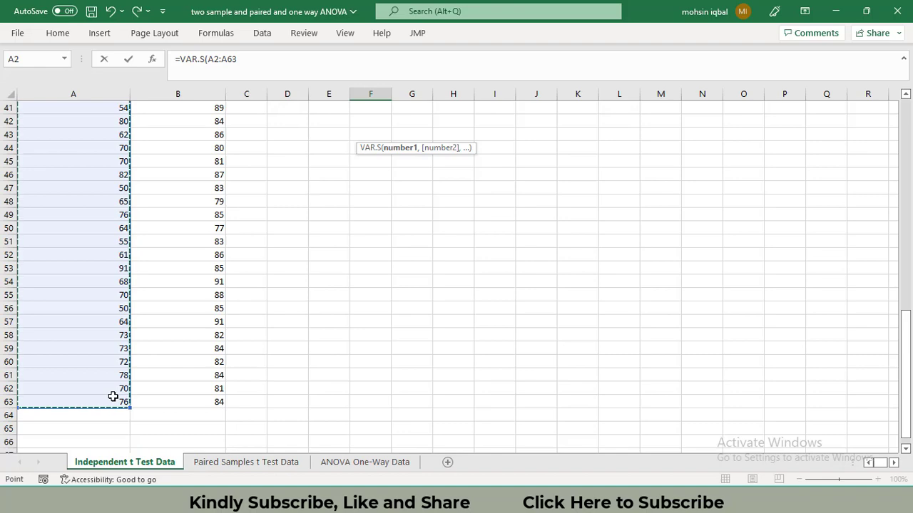
type(")")
key("Return")
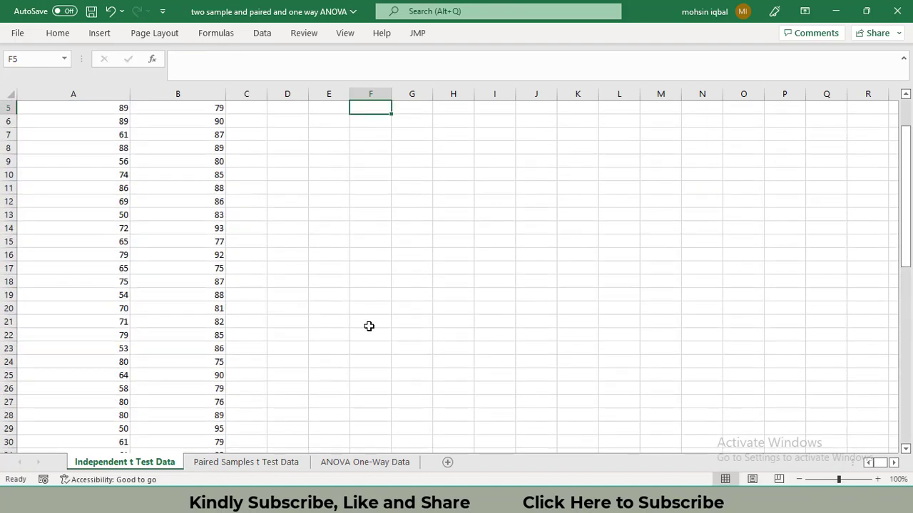
Fill the variance formula from F4 across to G4 to cover the Group B scores.
left_click_drag(908, 219, 908, 194)
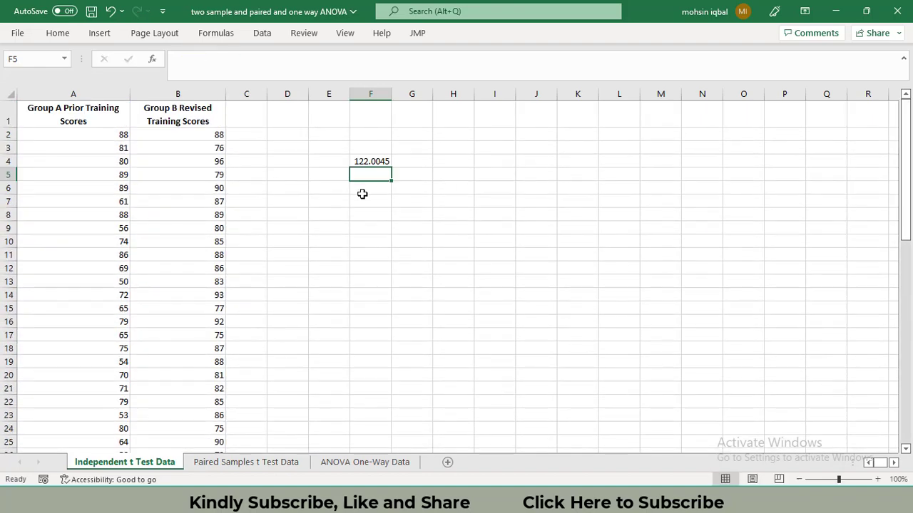
left_click(372, 157)
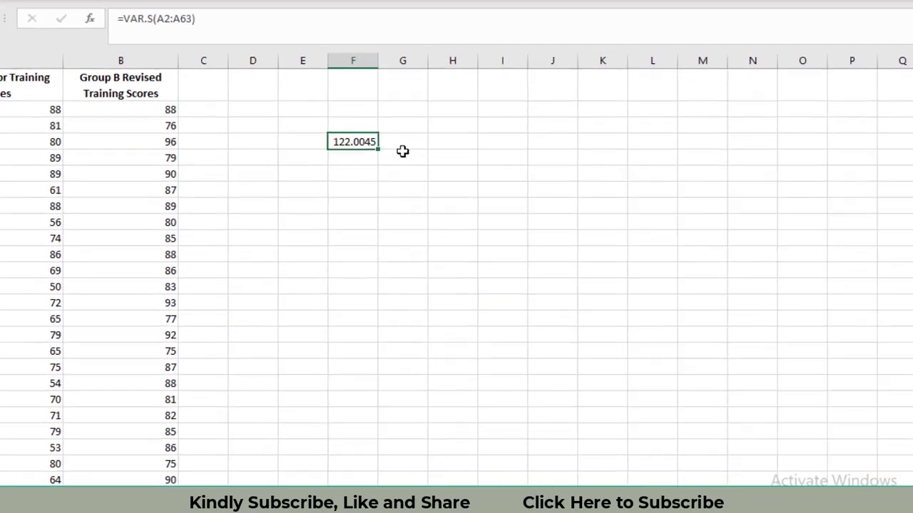
left_click_drag(376, 148, 418, 146)
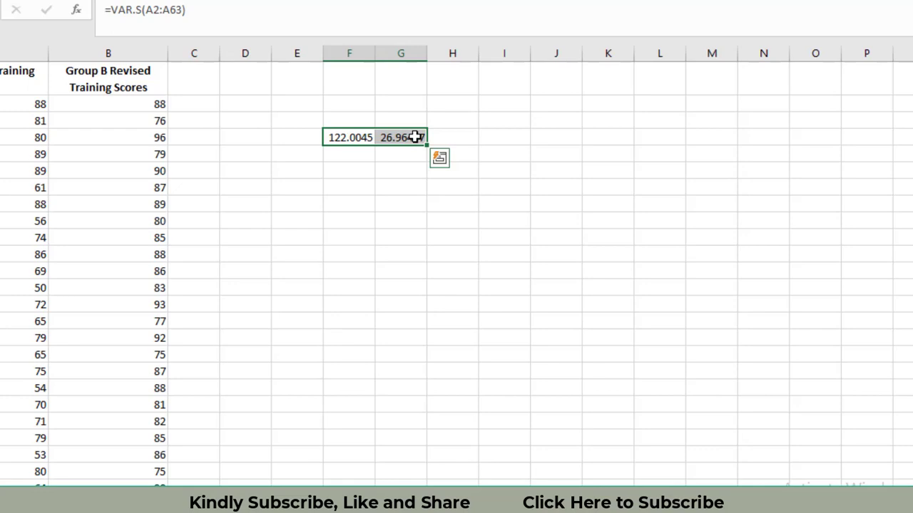
left_click(415, 137)
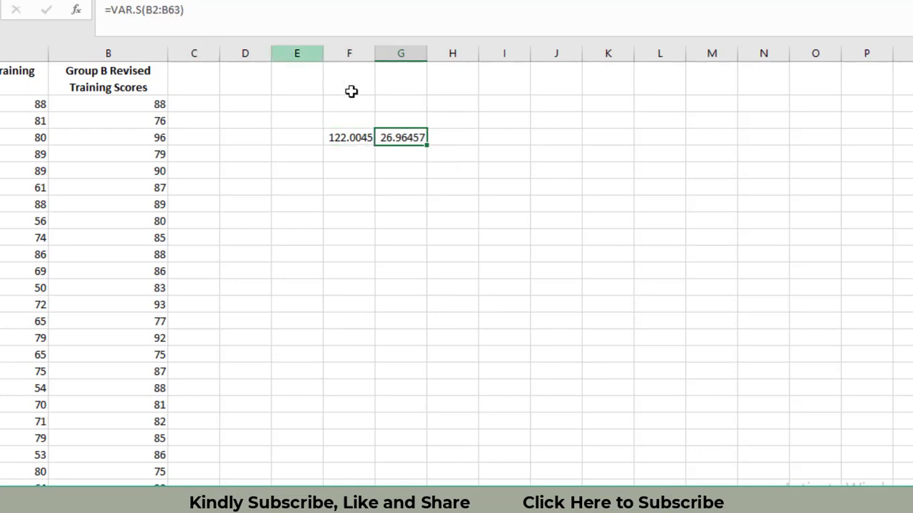
left_click(393, 167)
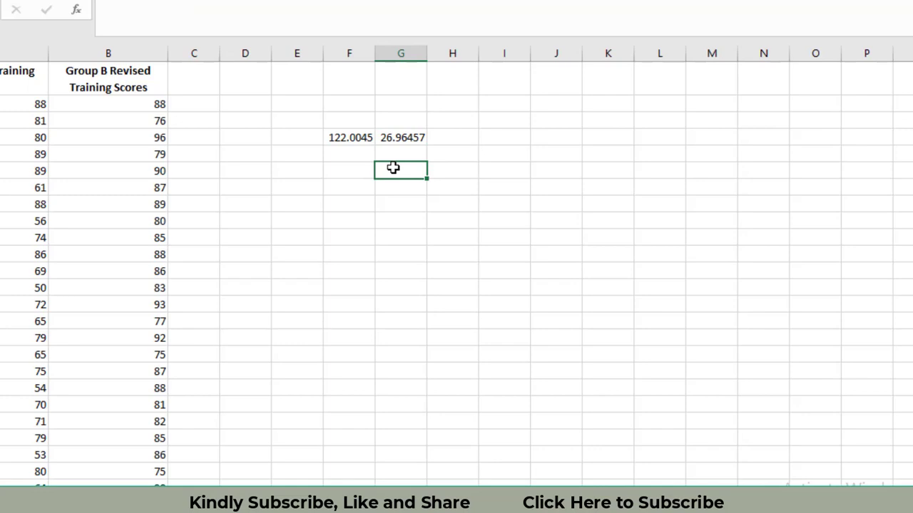
Label the two variances by entering A in cell F5 and B in cell G5.
left_click(347, 153)
type("A")
key("Tab")
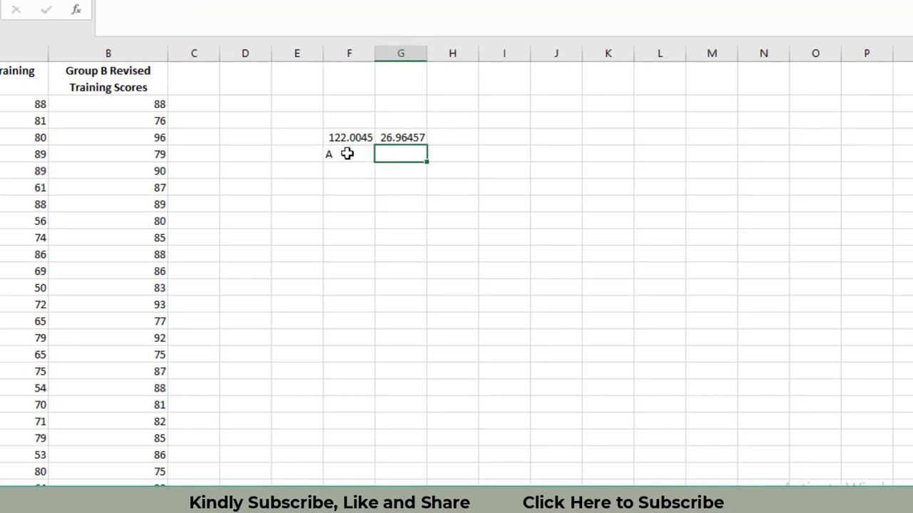
type("B")
left_click(502, 243)
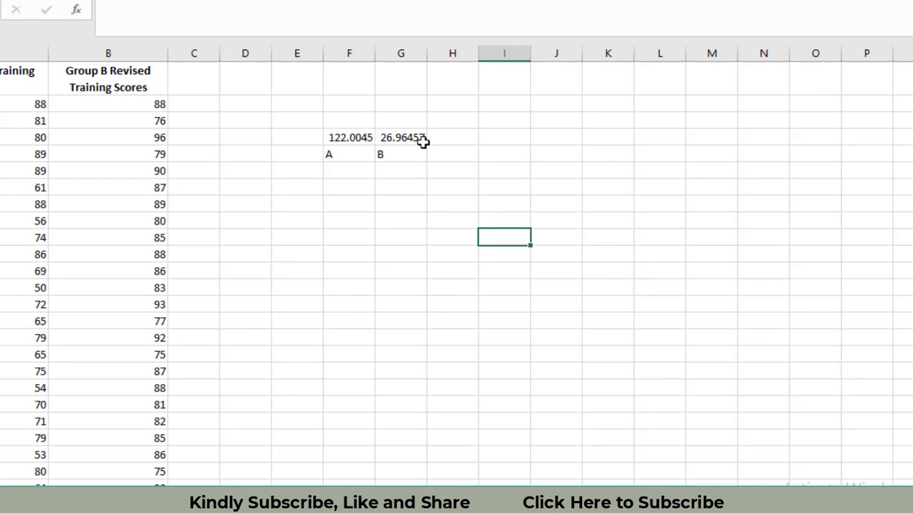
Enter the value 53 in cell G8 below the variance labels.
left_click(762, 12)
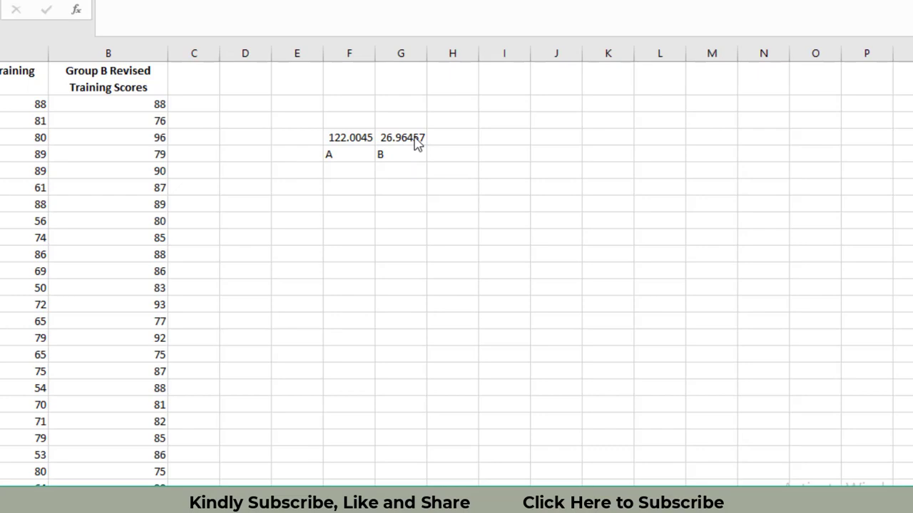
left_click(420, 200)
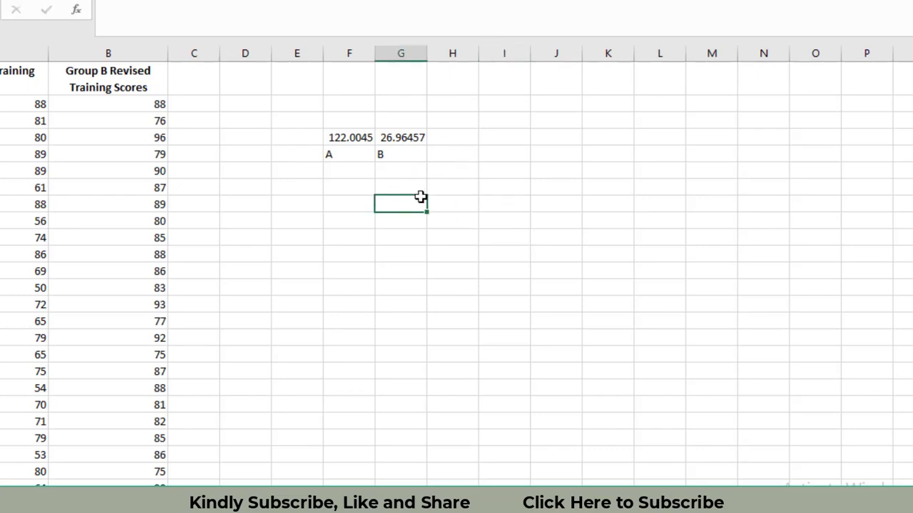
type("53")
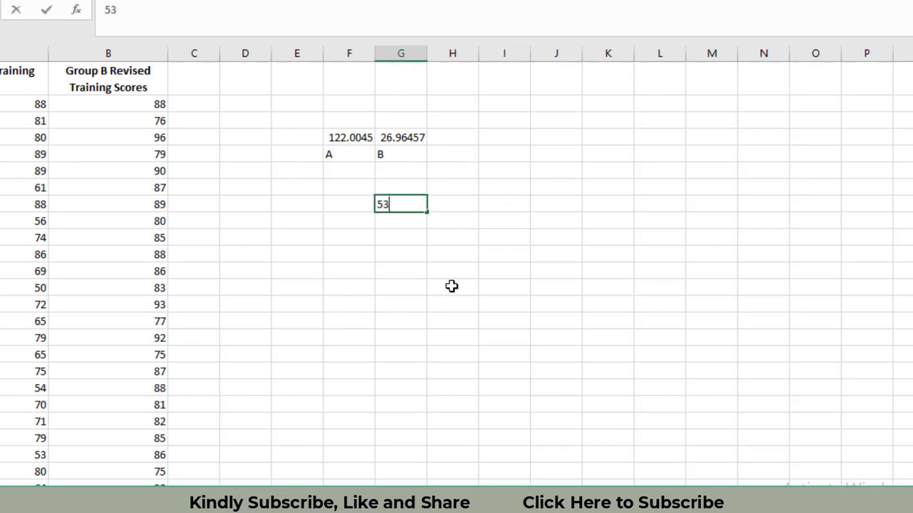
left_click(448, 279)
Open the Data Analysis tool t-Test: Two-Sample Assuming Unequal Variances.
left_click(348, 139)
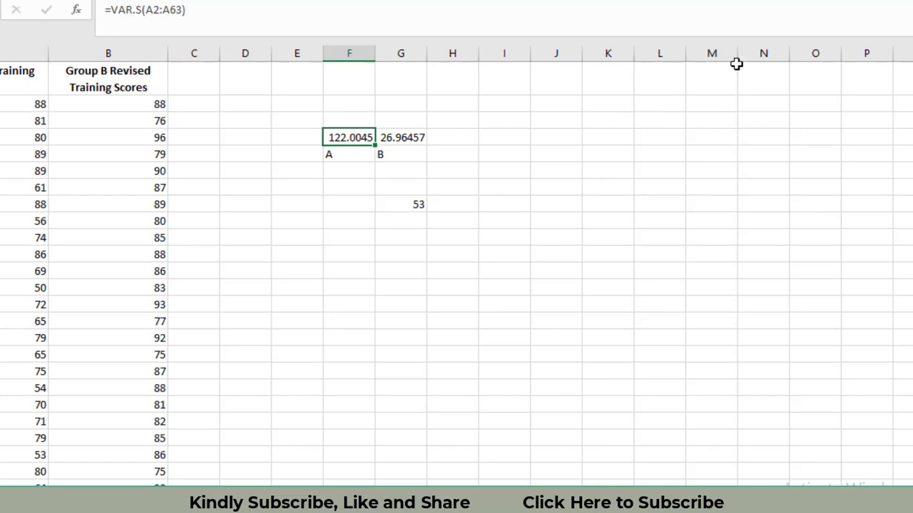
left_click(751, 14)
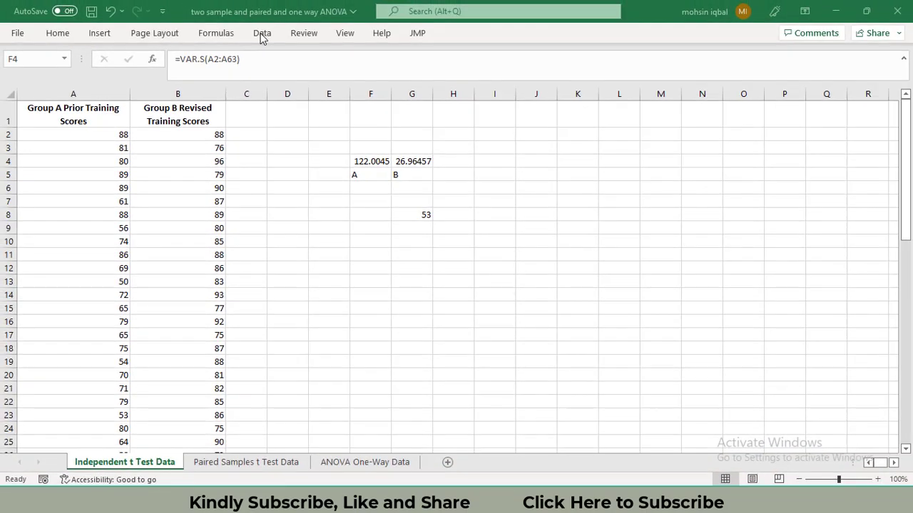
left_click(262, 33)
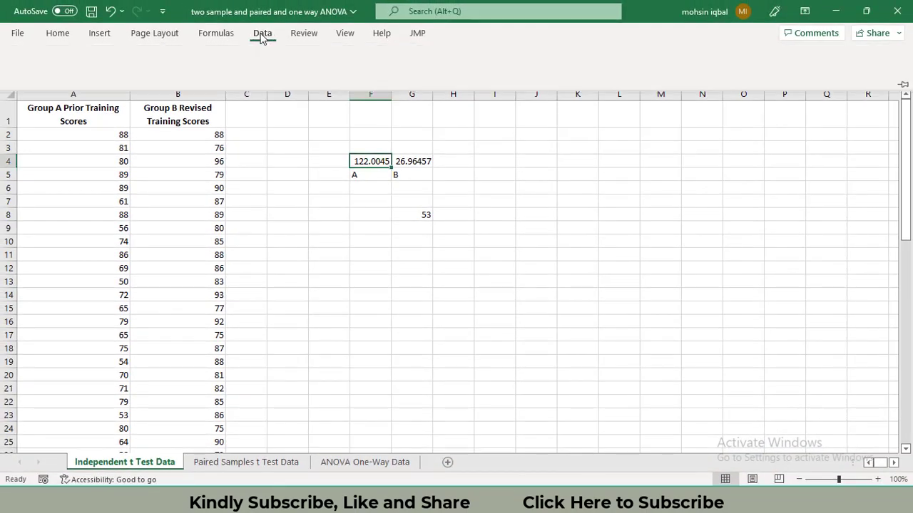
left_click(746, 53)
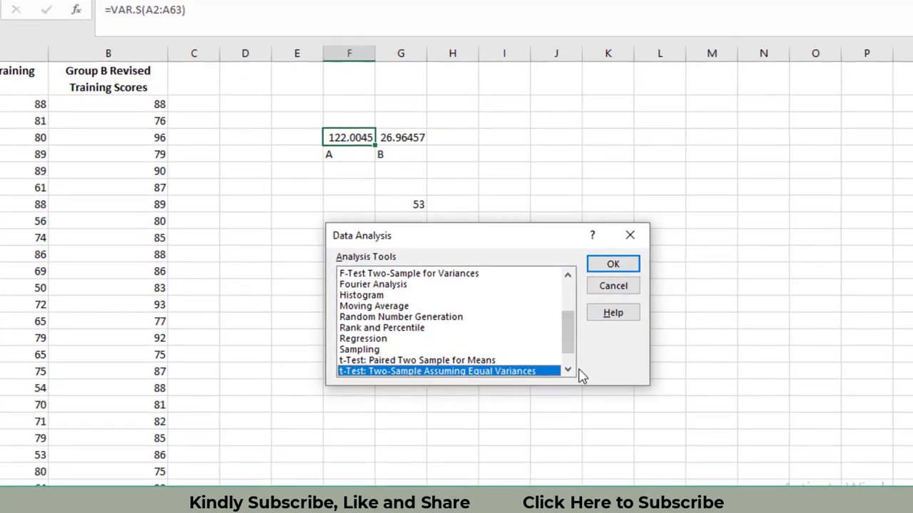
left_click(568, 370)
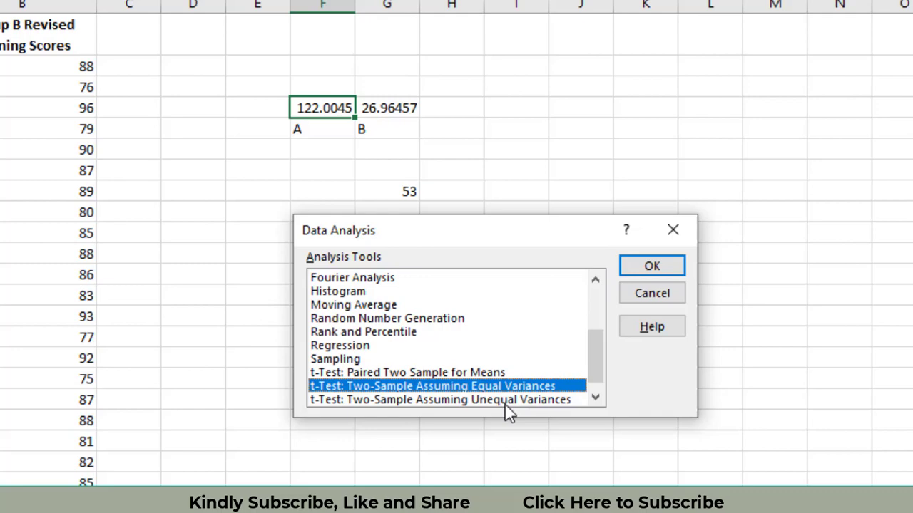
left_click(467, 383)
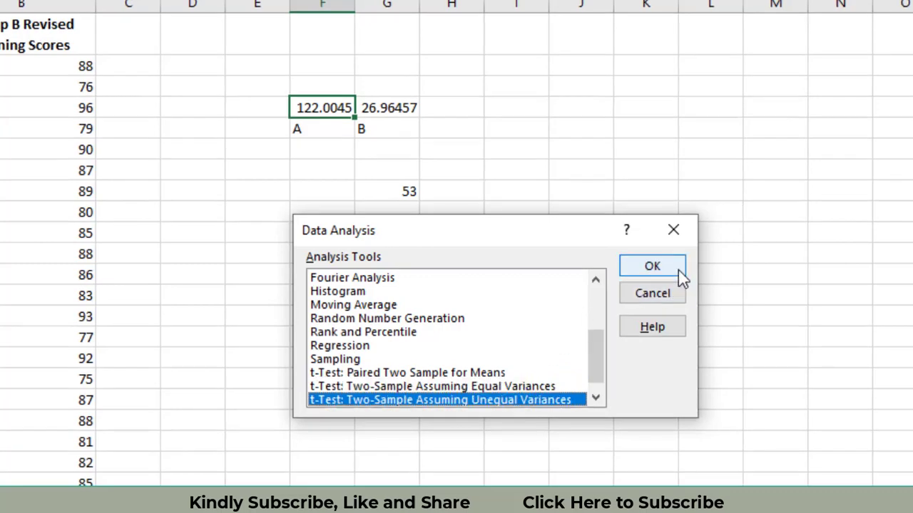
left_click(652, 266)
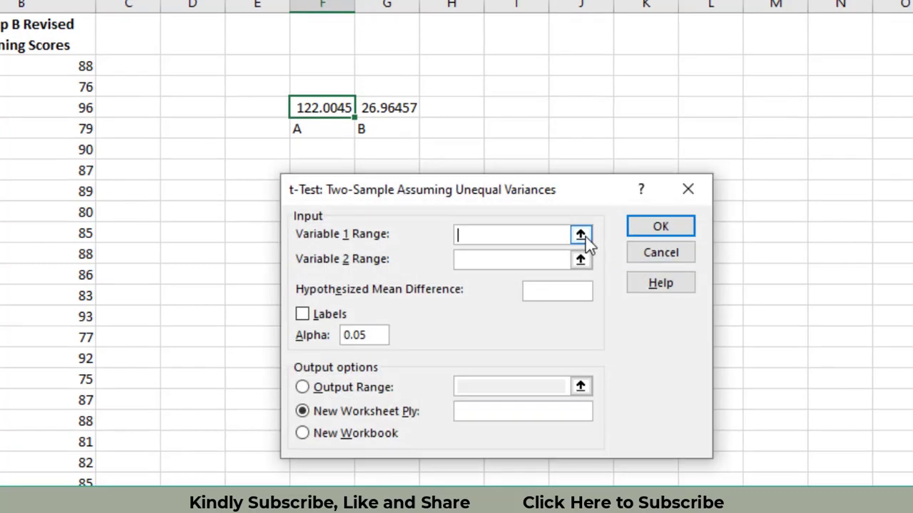
Set the Variable 1 range to the Group A column including its header, $A$1:$A$63.
left_click(580, 239)
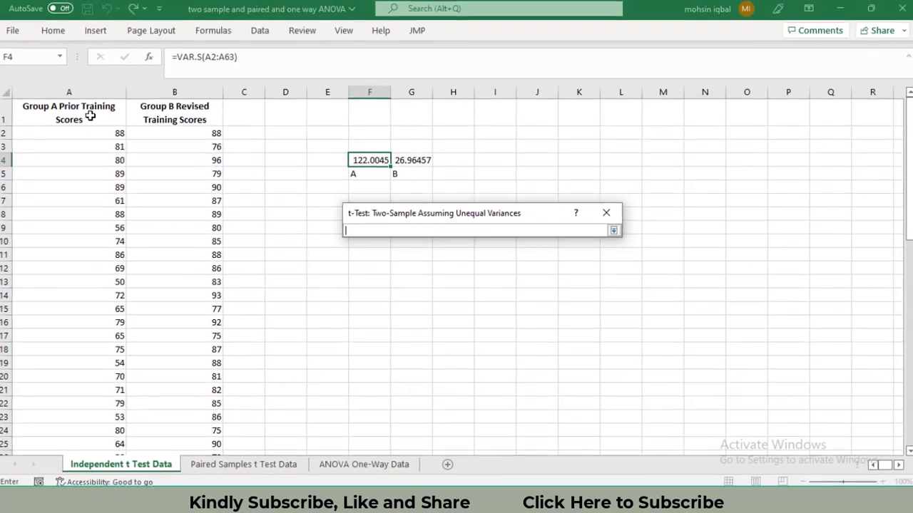
left_click(94, 117)
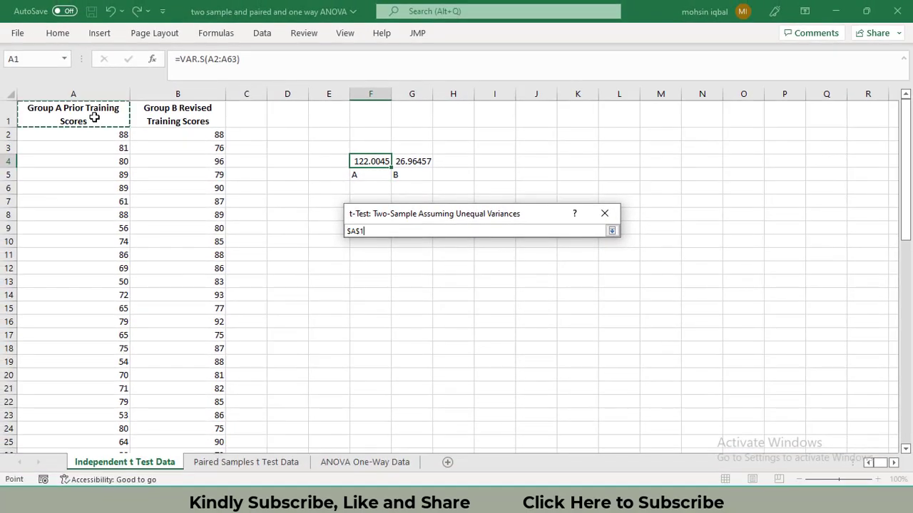
key("ctrl+shift+Down")
key("Return")
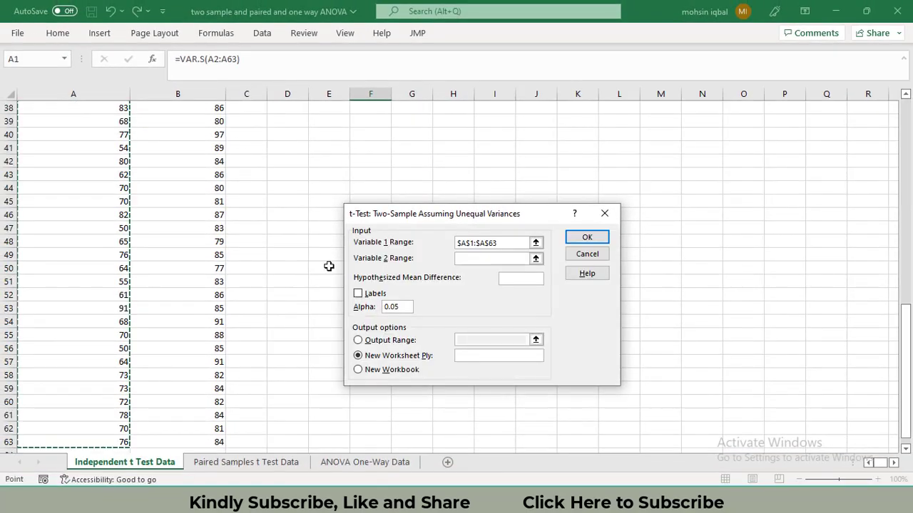
Set the Variable 2 range to the Group B column including its header, $B$1:$B$63.
left_click(535, 259)
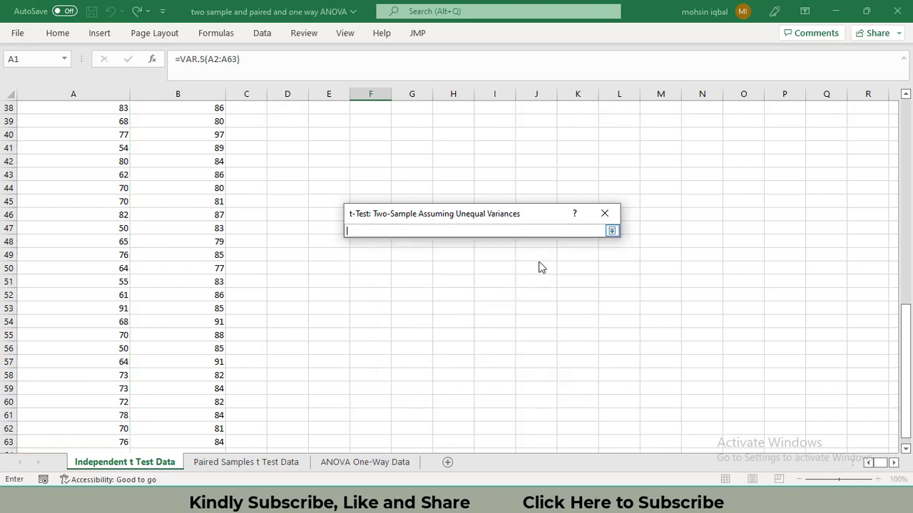
left_click_drag(906, 360, 906, 164)
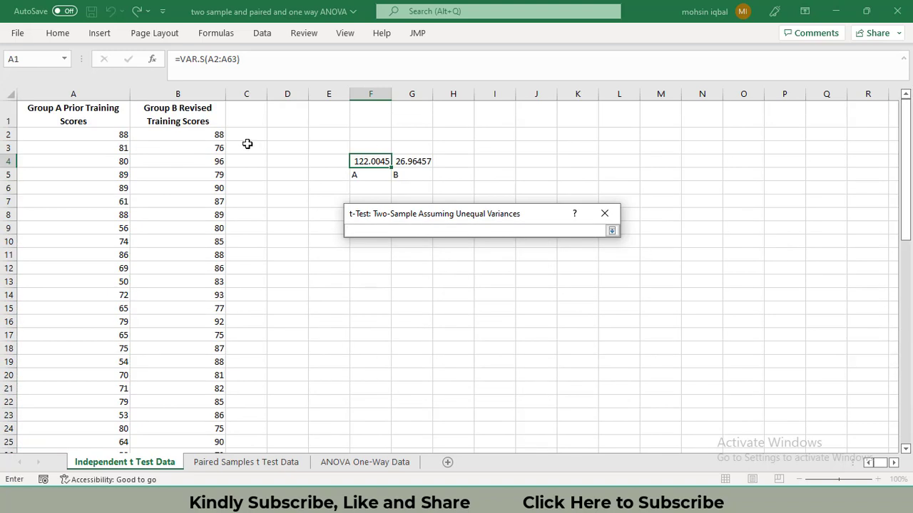
left_click(203, 120)
key("ctrl+shift+Down")
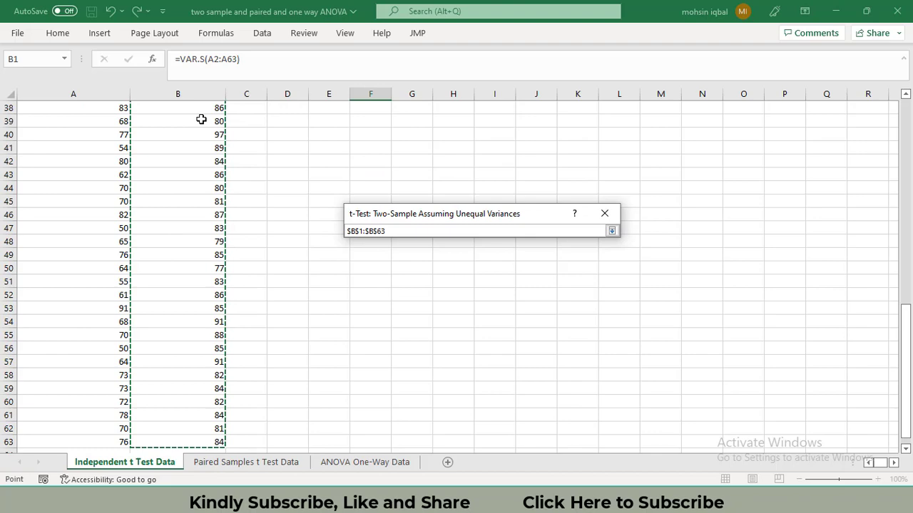
key("Return")
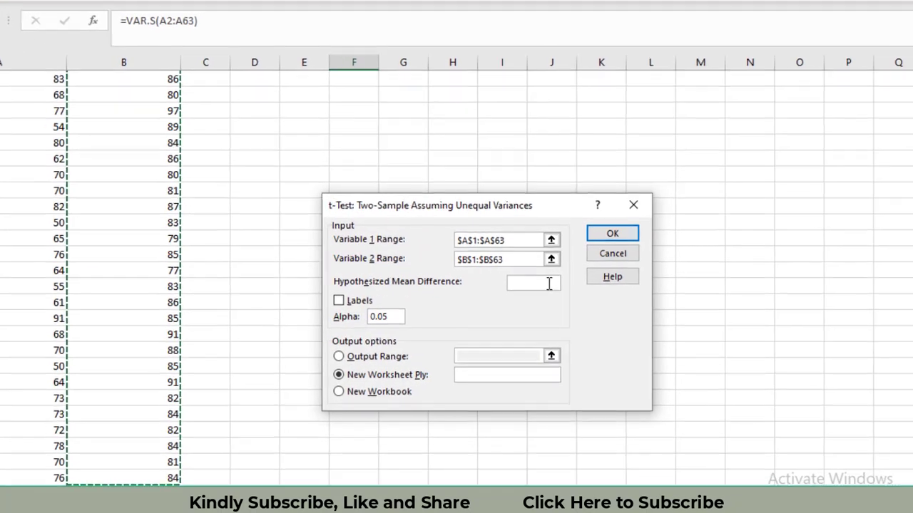
Run the t-test with a hypothesized mean difference of 0, labels included, and the output range starting at cell $D$43.
left_click(549, 284)
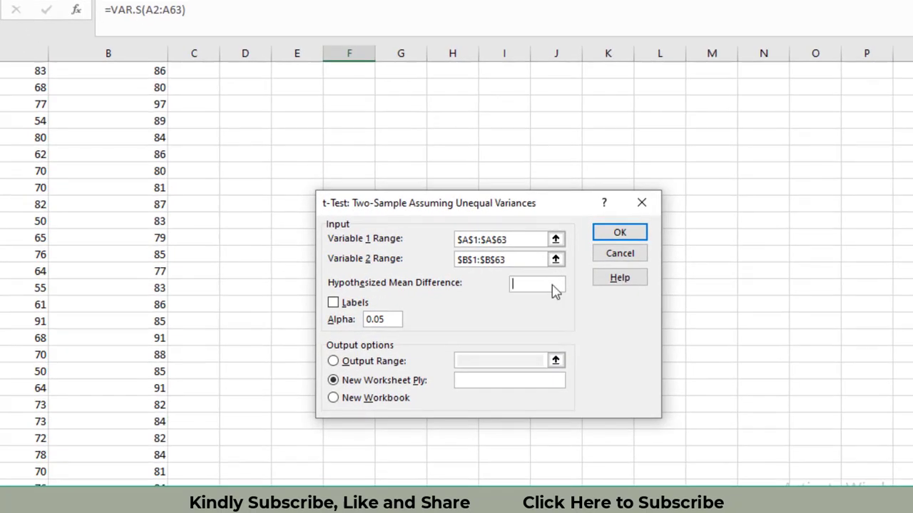
left_click(333, 303)
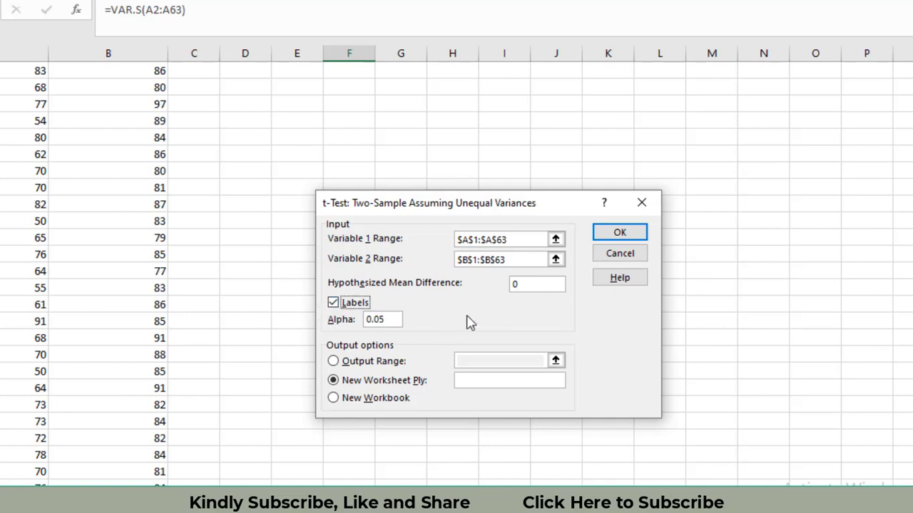
left_click(333, 362)
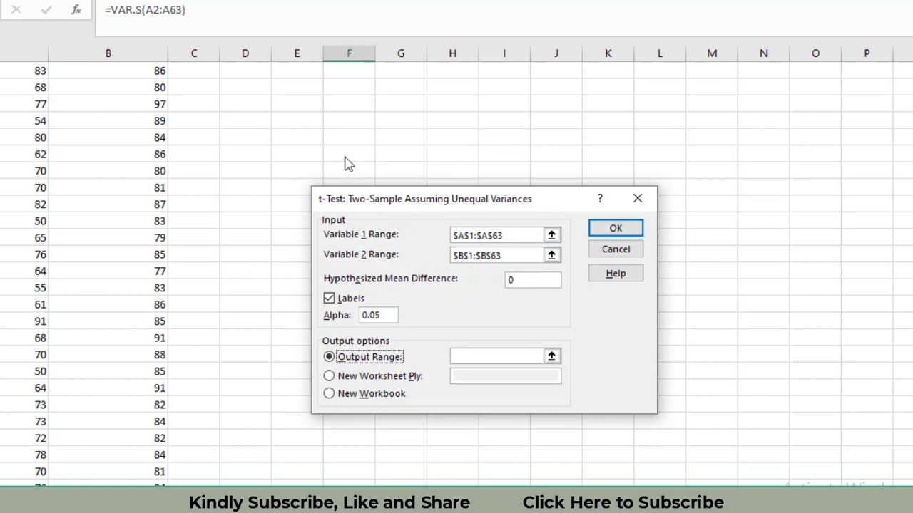
left_click(552, 358)
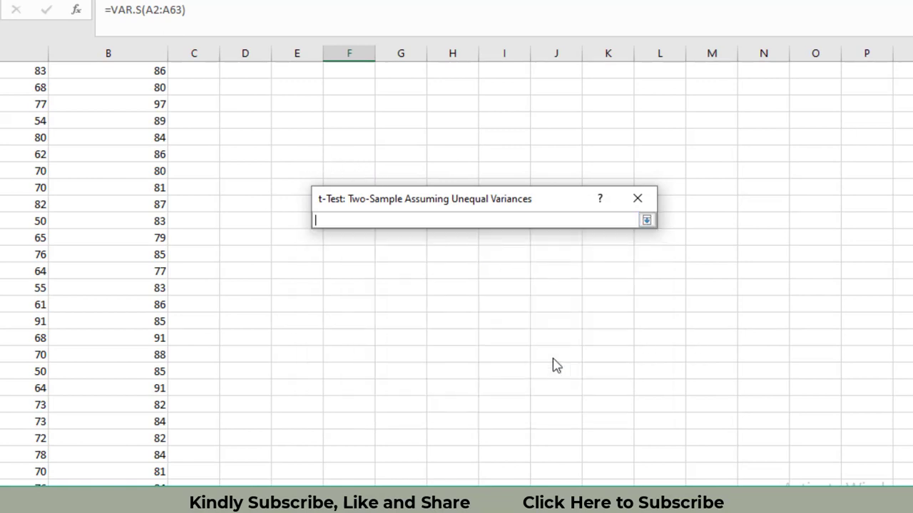
left_click(257, 149)
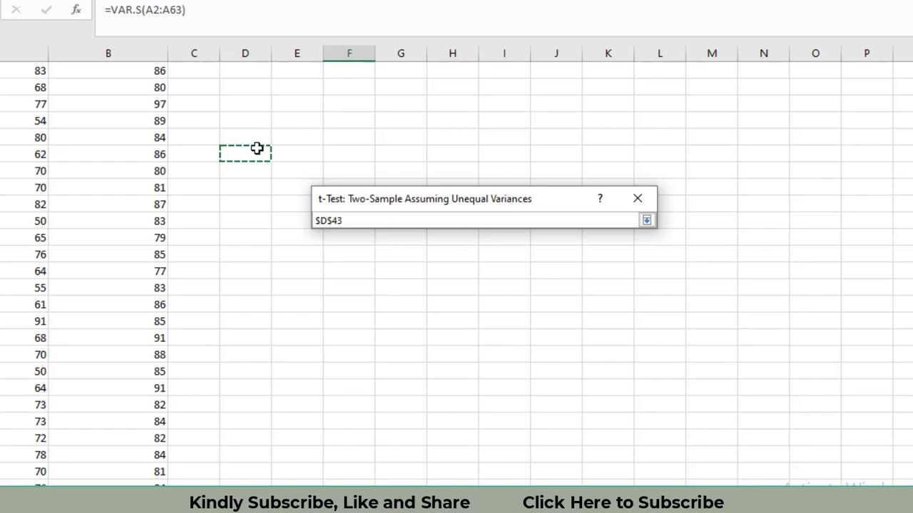
key("Return")
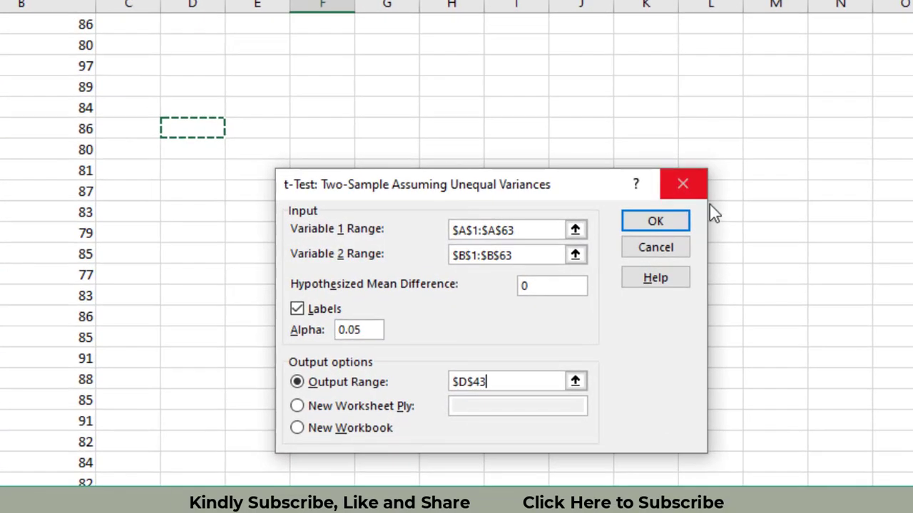
left_click(655, 222)
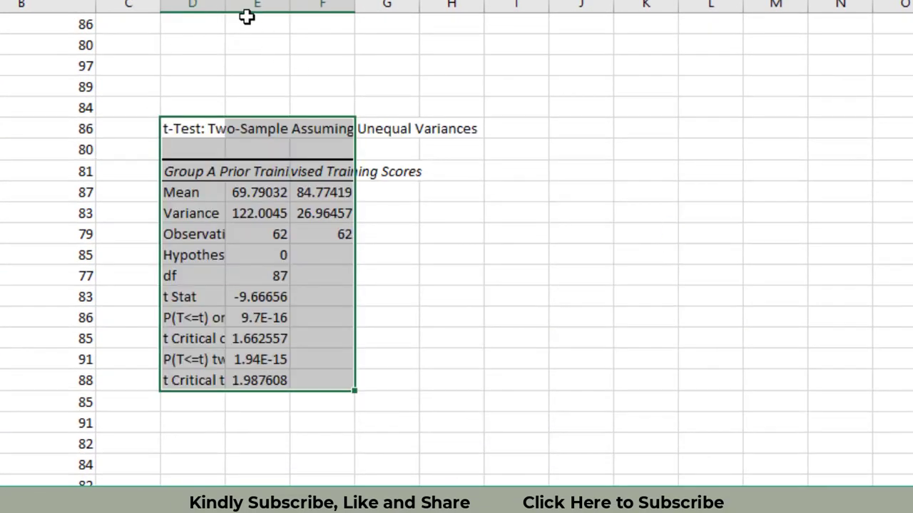
Fit the widths of columns D, F and E to the contents of the t-test output table.
double_click(224, 3)
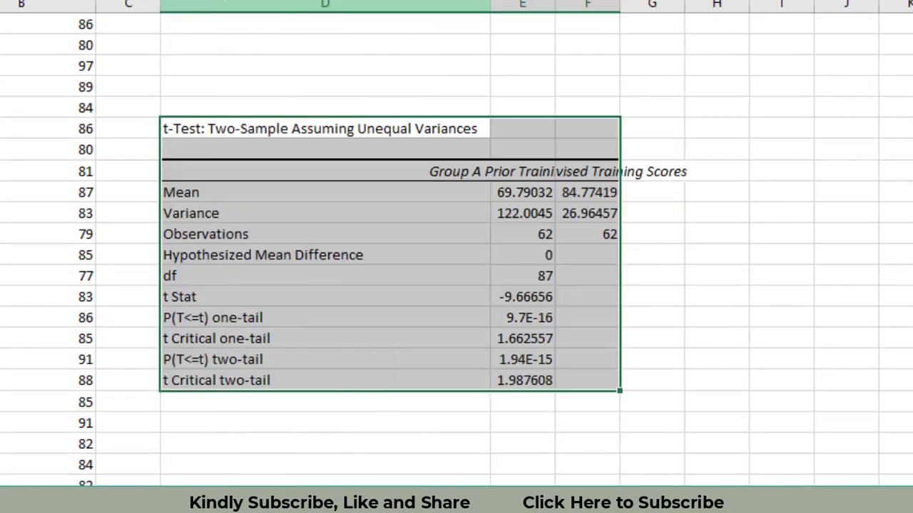
double_click(620, 5)
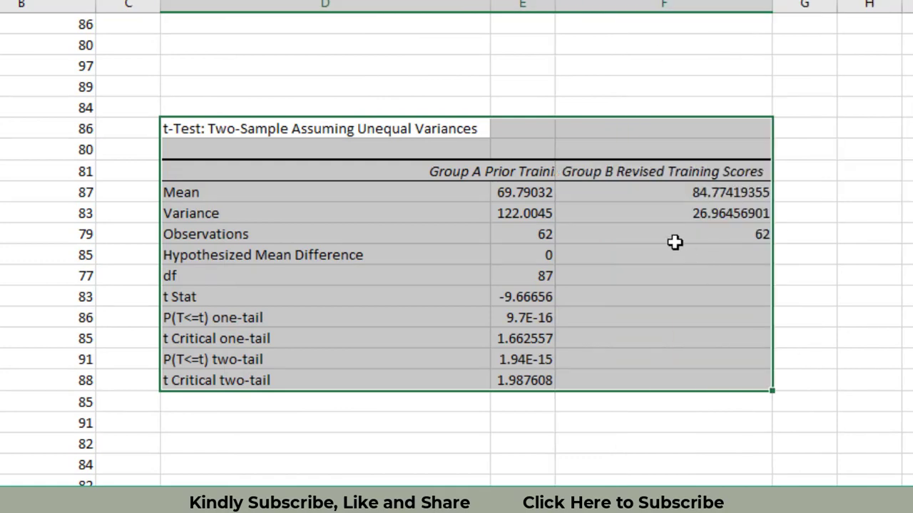
left_click(531, 298)
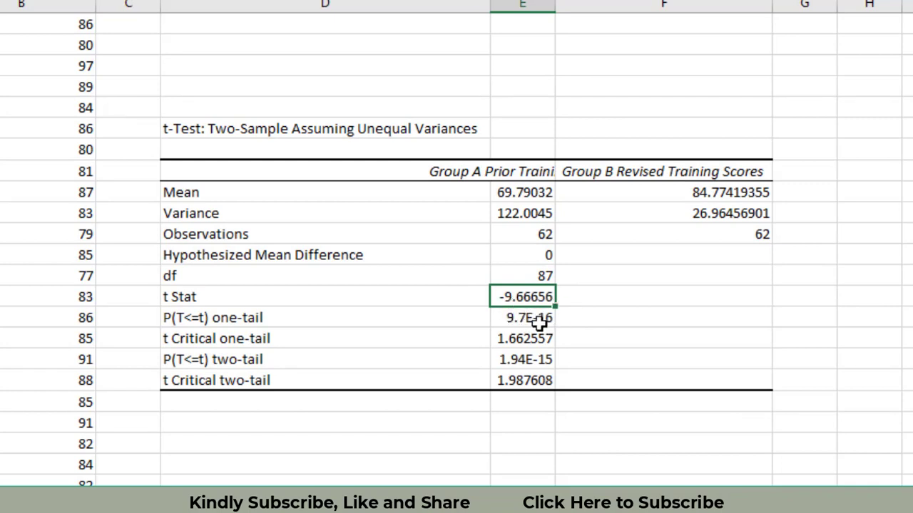
left_click(540, 320)
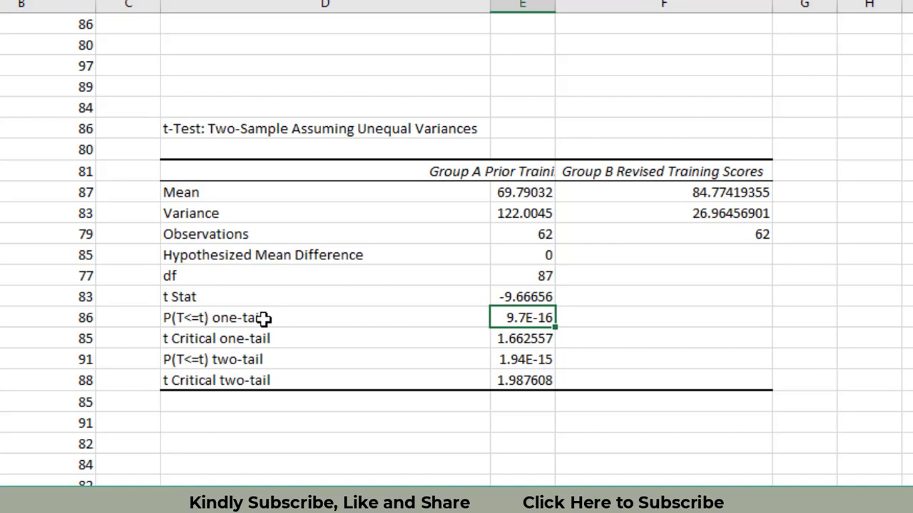
double_click(556, 5)
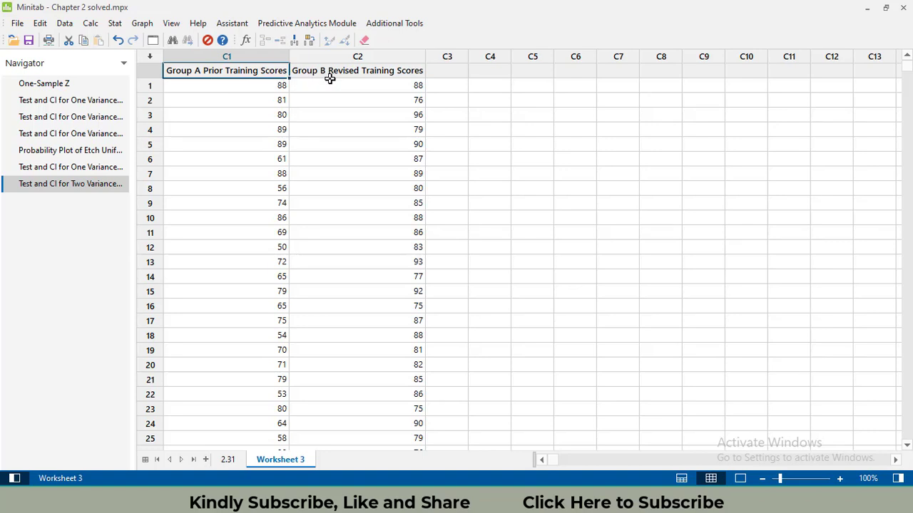
In Minitab, open the 2-Sample t test and choose the data layout Each sample is in its own column.
left_click(115, 24)
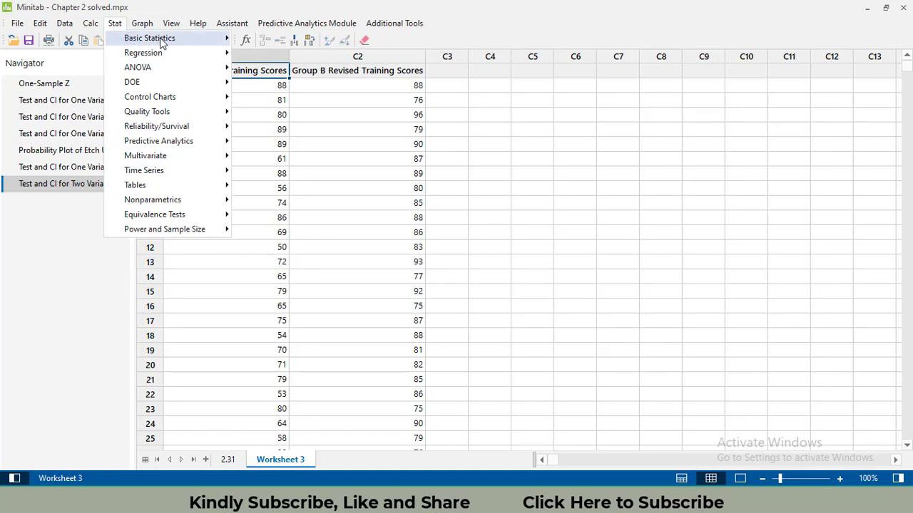
mouse_move(164, 40)
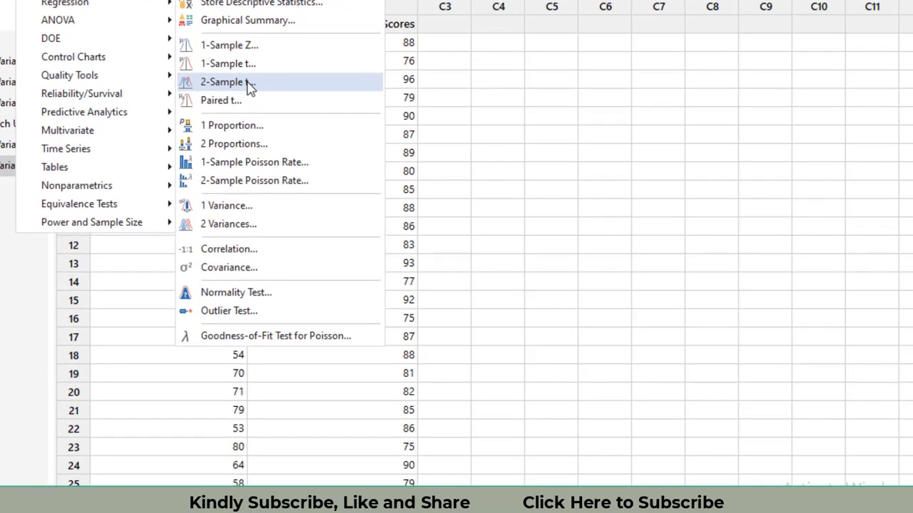
left_click(249, 85)
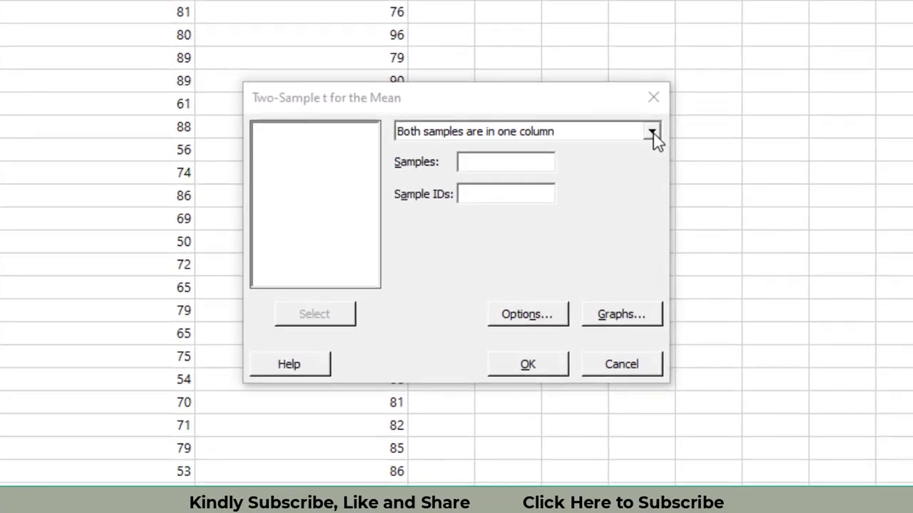
left_click(654, 133)
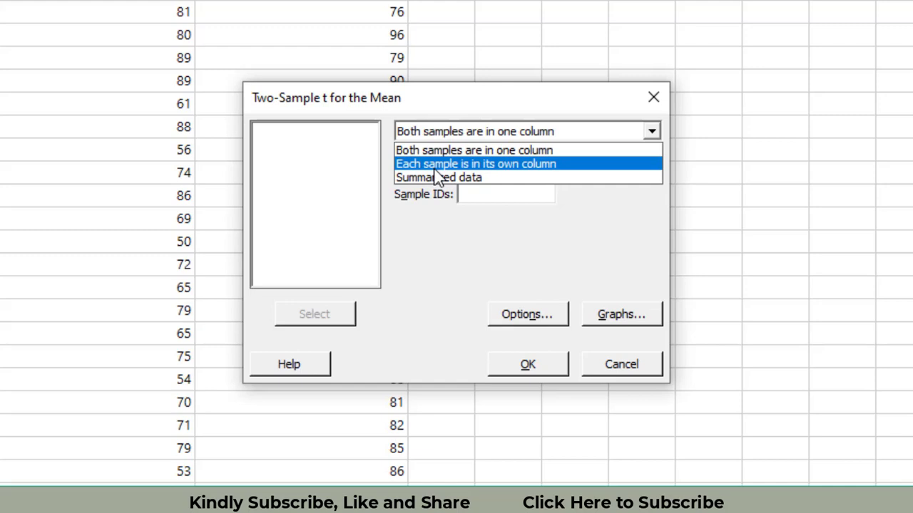
left_click(550, 170)
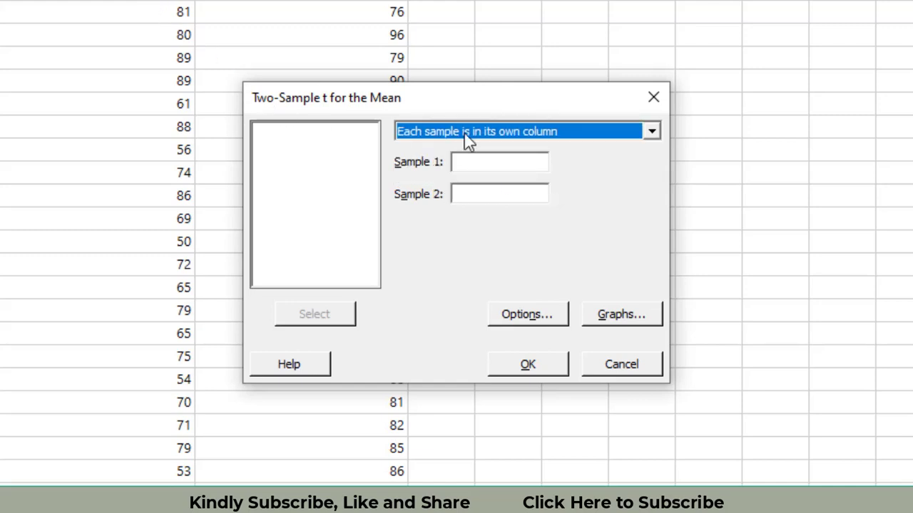
Assign Group A Prior Training Scores as Sample 1 and Group B Revised Training Scores as Sample 2.
left_click(509, 165)
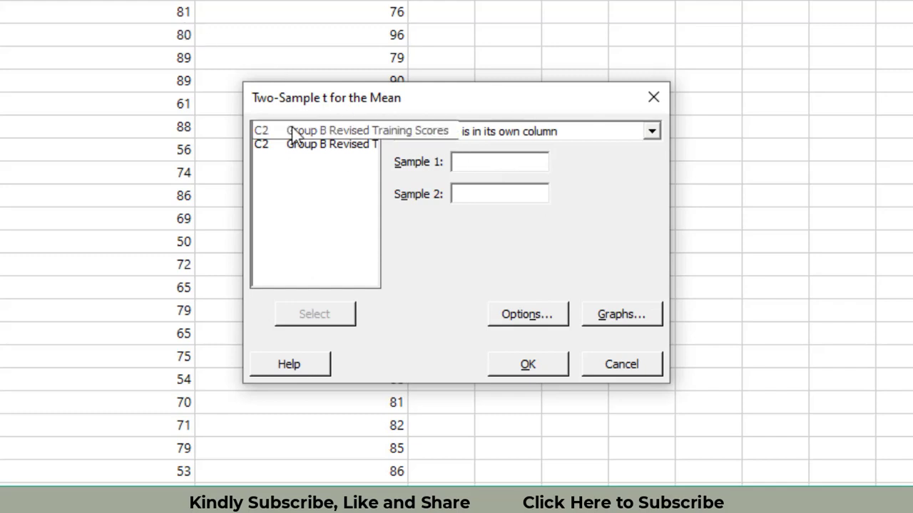
double_click(318, 135)
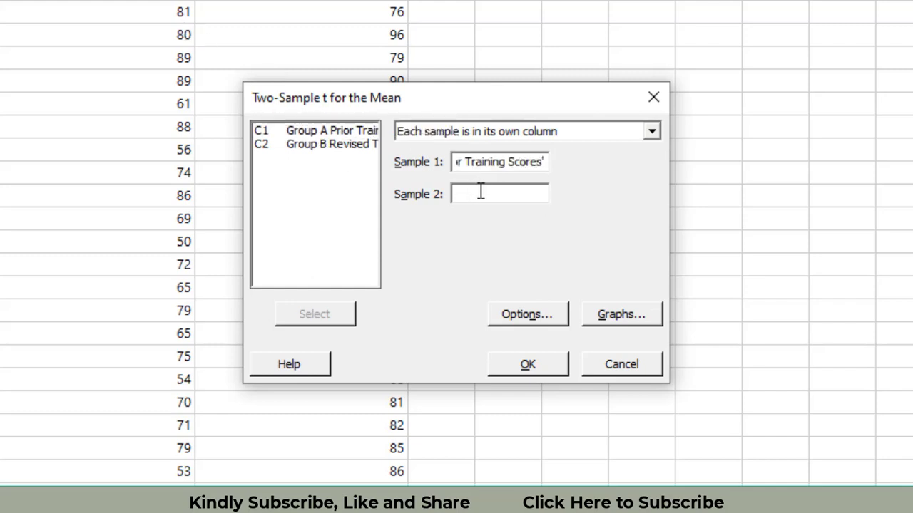
double_click(347, 149)
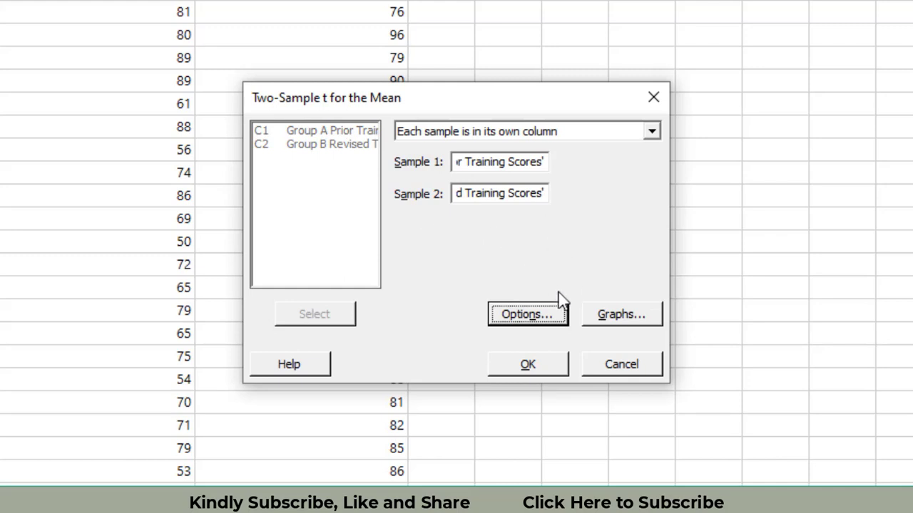
Accept the test options with 95.0 confidence, a not-equal alternative and no equal-variance assumption, and include a boxplot.
left_click(549, 318)
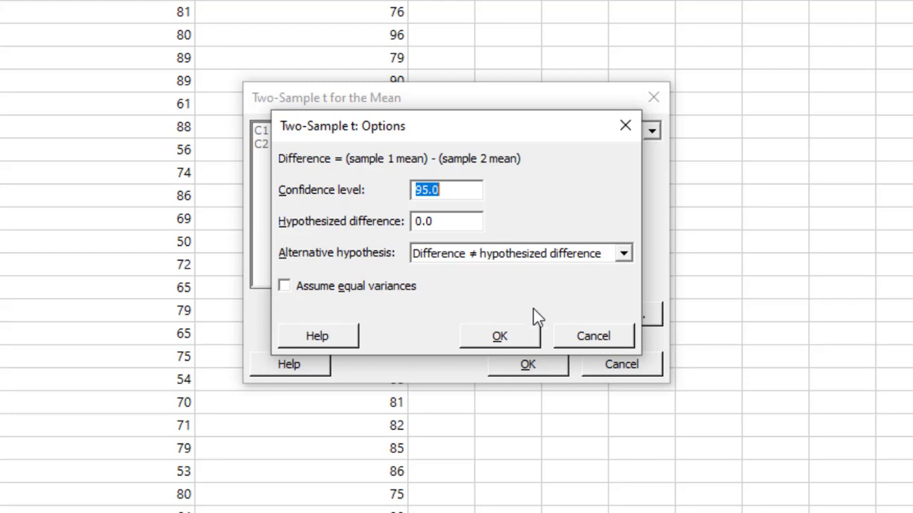
left_click(507, 344)
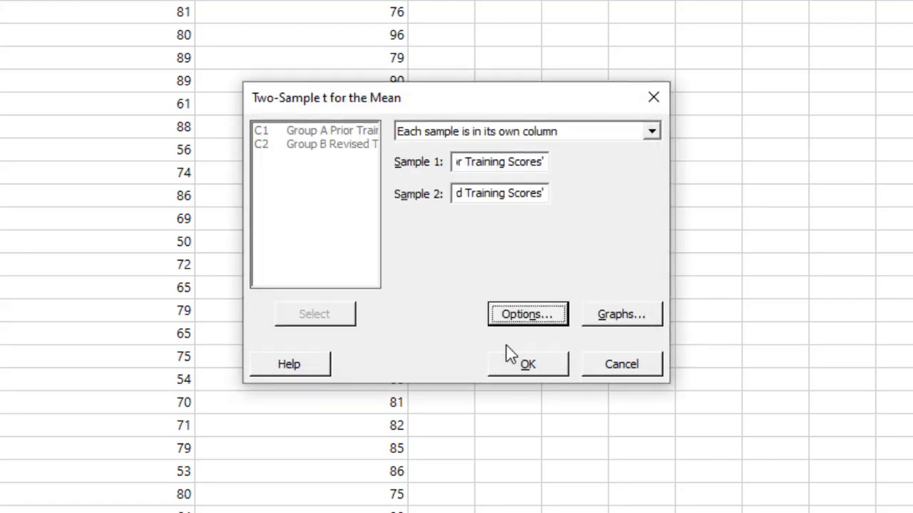
left_click(637, 316)
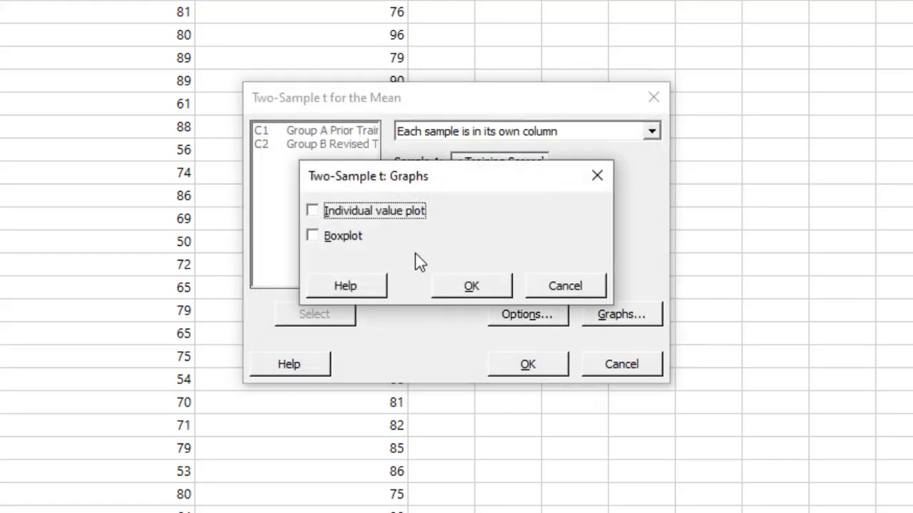
left_click(312, 236)
left_click(499, 291)
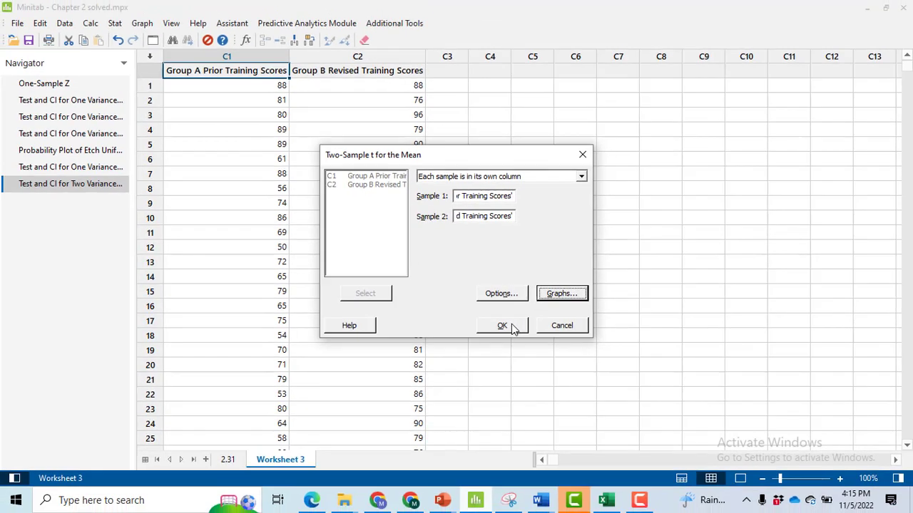
Run the two-sample t-test and show only the output, down to the test section with the T-Value and P-Value.
left_click(544, 367)
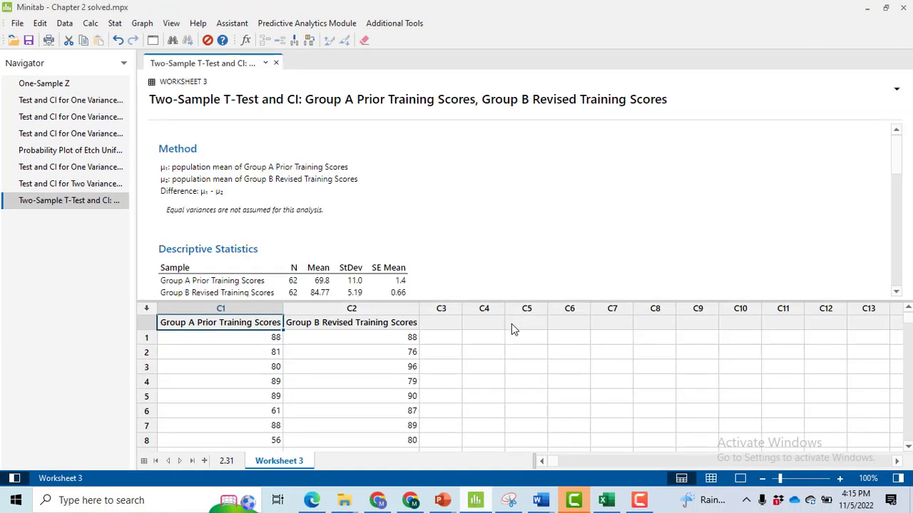
left_click(740, 478)
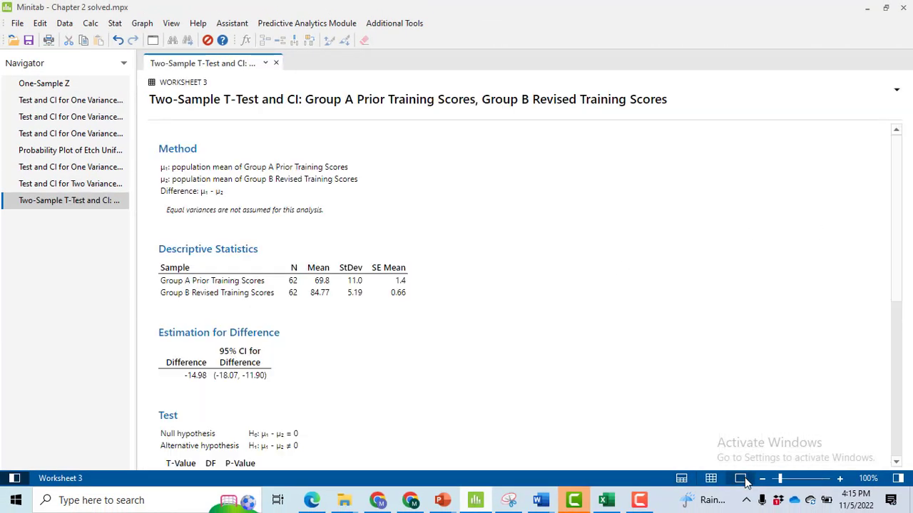
scroll(336, 285, "down", 4)
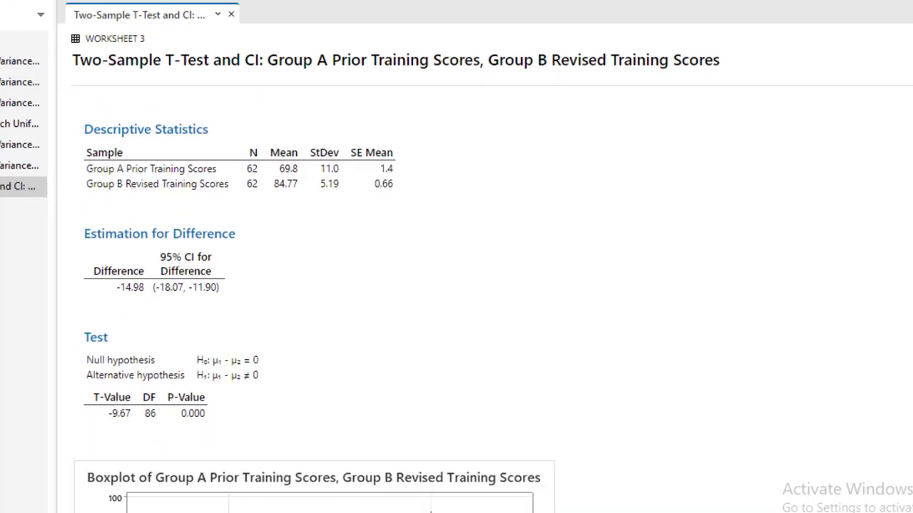